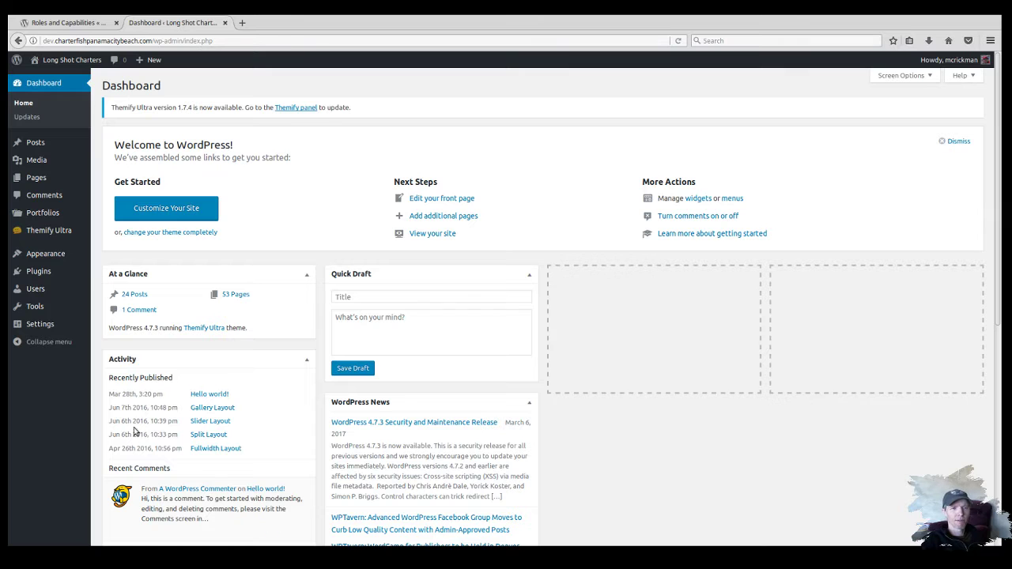
- Open the form for adding a new user and view its available role options
{"action": "mouse_move", "coordinate": [37, 290]}
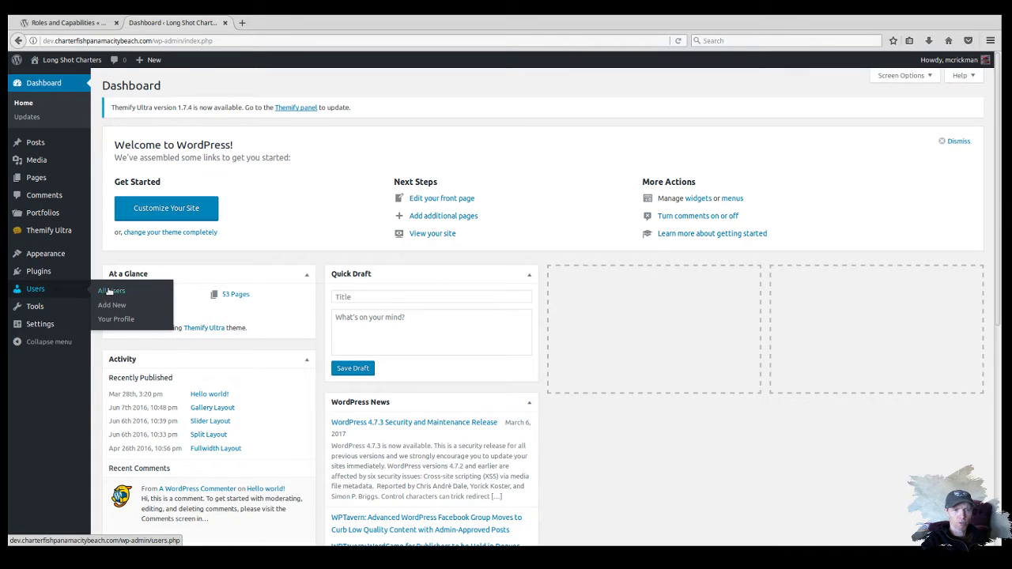
{"action": "left_click", "coordinate": [113, 308]}
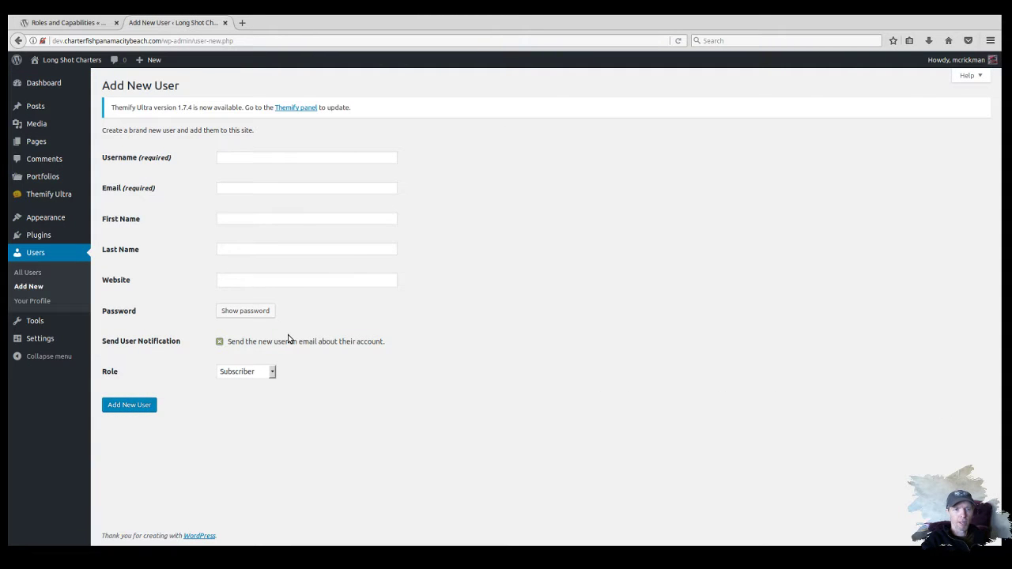
{"action": "left_click", "coordinate": [273, 375]}
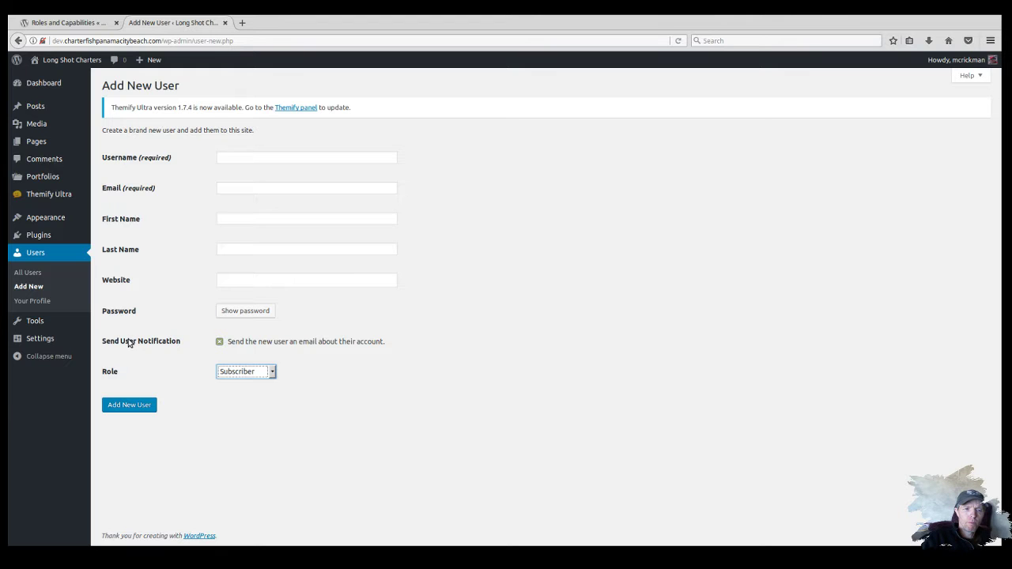
- Open the General Settings page and review its options, including membership and the new user default role
{"action": "mouse_move", "coordinate": [43, 346]}
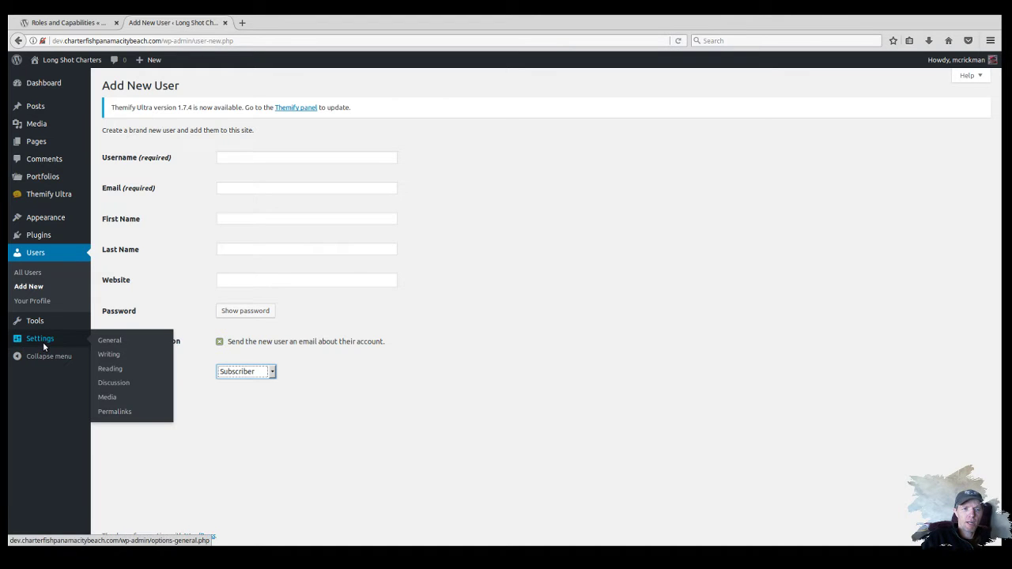
{"action": "left_click", "coordinate": [117, 341]}
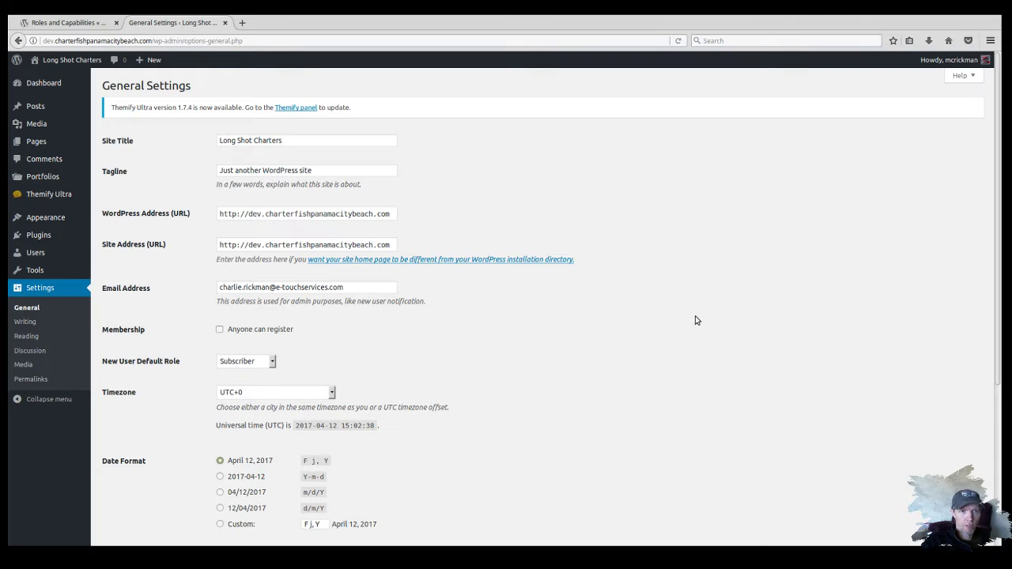
{"action": "scroll", "coordinate": [686, 329], "scroll_direction": "down", "scroll_amount": 5}
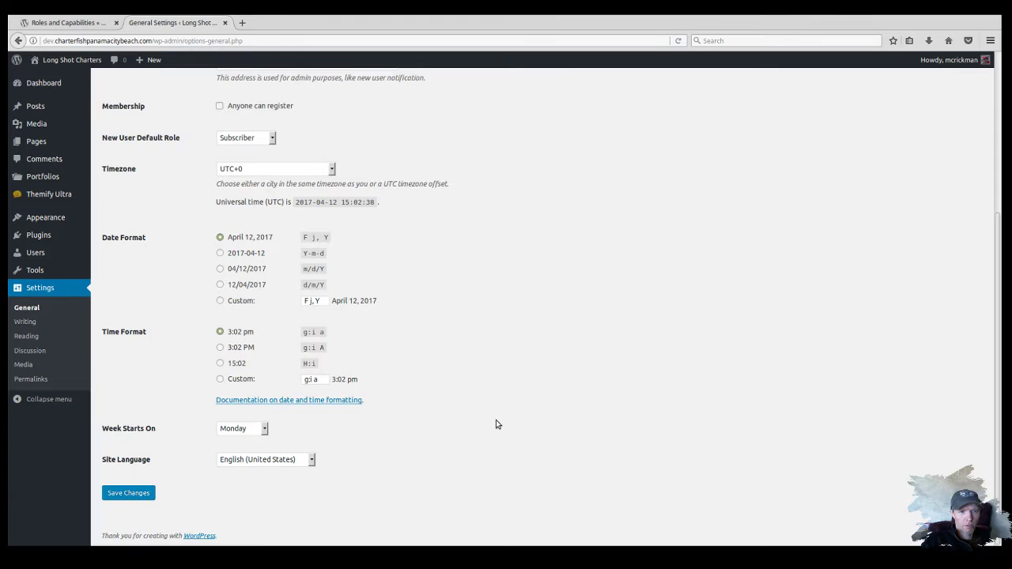
{"action": "scroll", "coordinate": [496, 423], "scroll_direction": "up", "scroll_amount": 3}
{"action": "scroll", "coordinate": [496, 425], "scroll_direction": "down", "scroll_amount": 3}
{"action": "scroll", "coordinate": [497, 423], "scroll_direction": "up", "scroll_amount": 4}
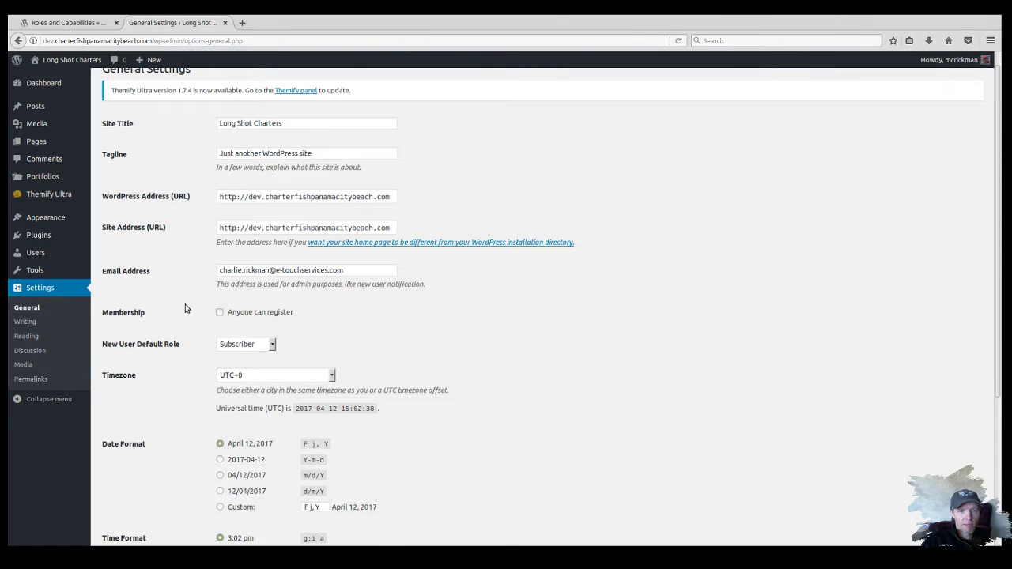
{"action": "scroll", "coordinate": [238, 340], "scroll_direction": "up", "scroll_amount": 1}
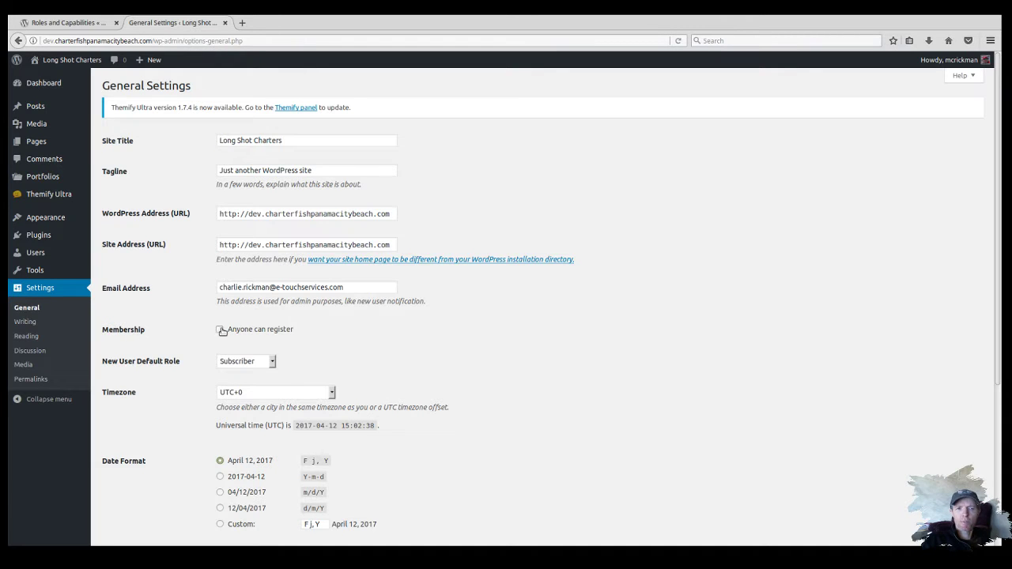
- Toggle the "Anyone can register" membership option on and off, and view the New User Default Role choices
{"action": "left_click", "coordinate": [220, 332]}
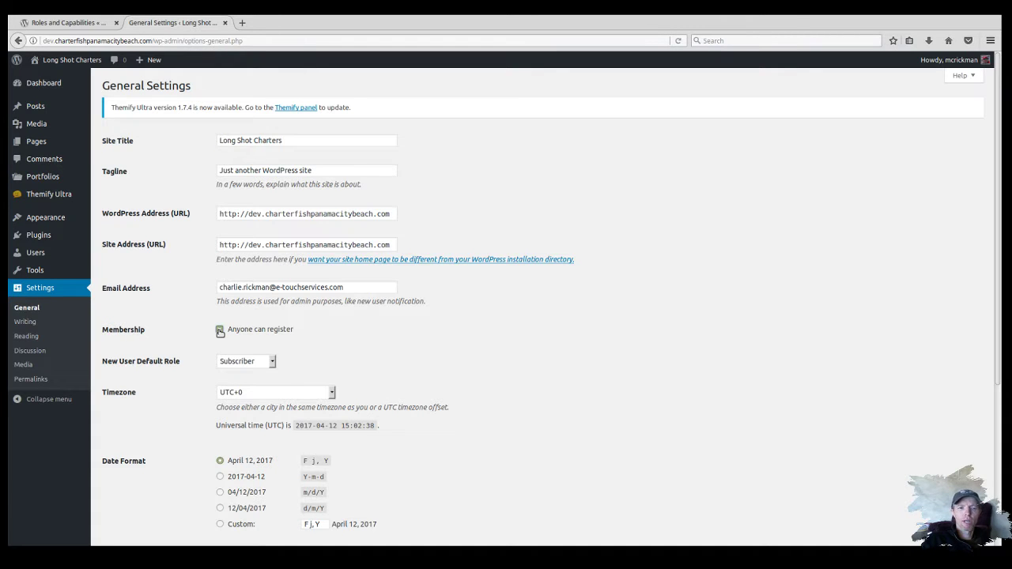
{"action": "left_click", "coordinate": [219, 332]}
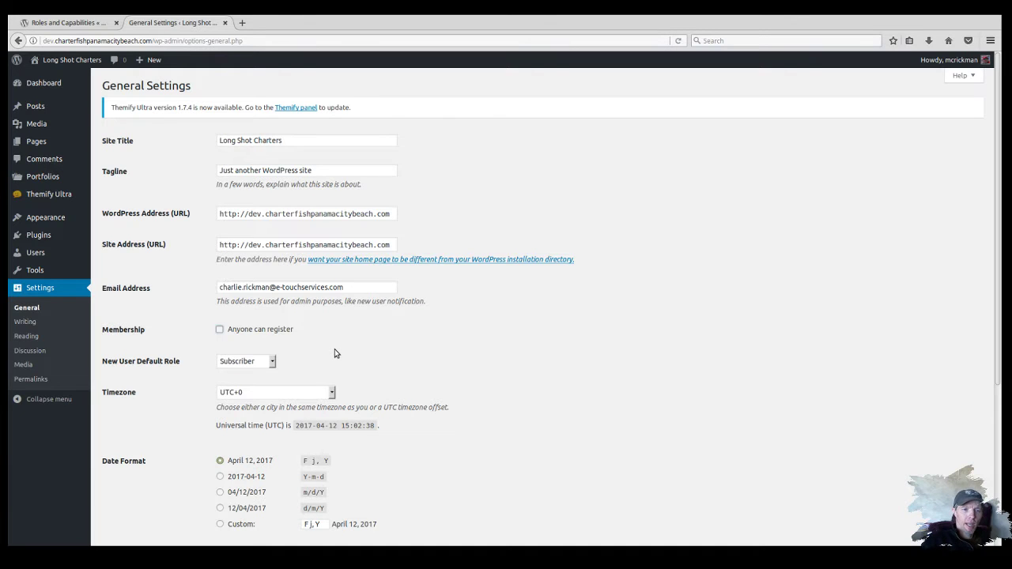
{"action": "left_click", "coordinate": [249, 364]}
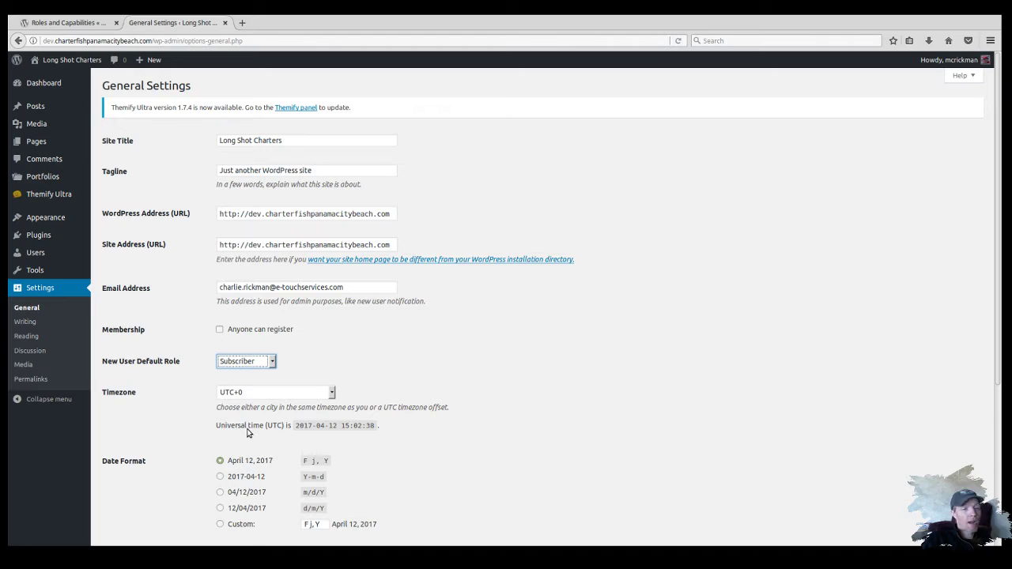
- Enable "Anyone can register" and set the New User Default Role to Administrator, without saving
{"action": "left_click", "coordinate": [221, 330]}
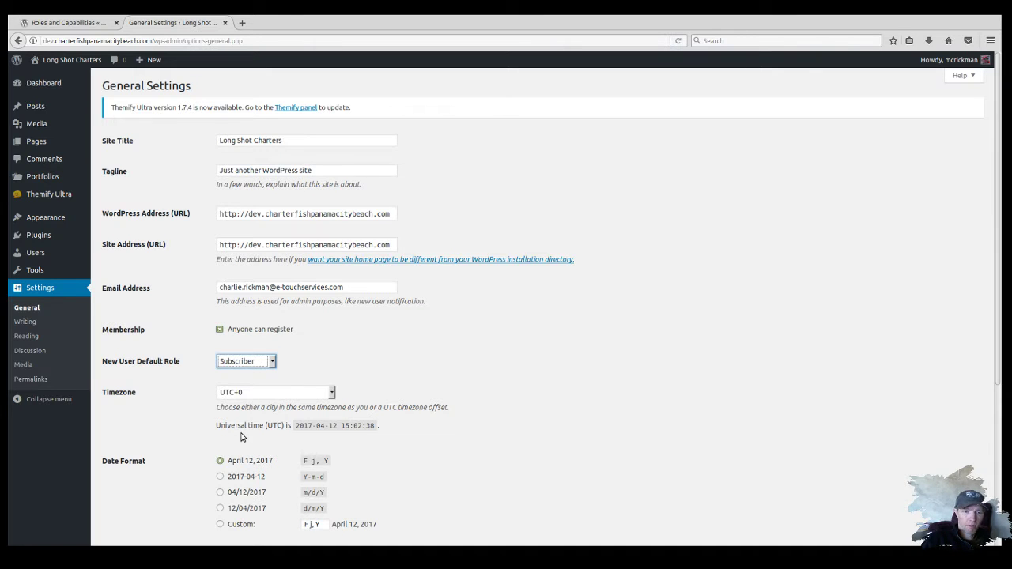
{"action": "key", "text": "Down"}
{"action": "key", "text": "Down"}
{"action": "key", "text": "Down"}
{"action": "key", "text": "Down"}
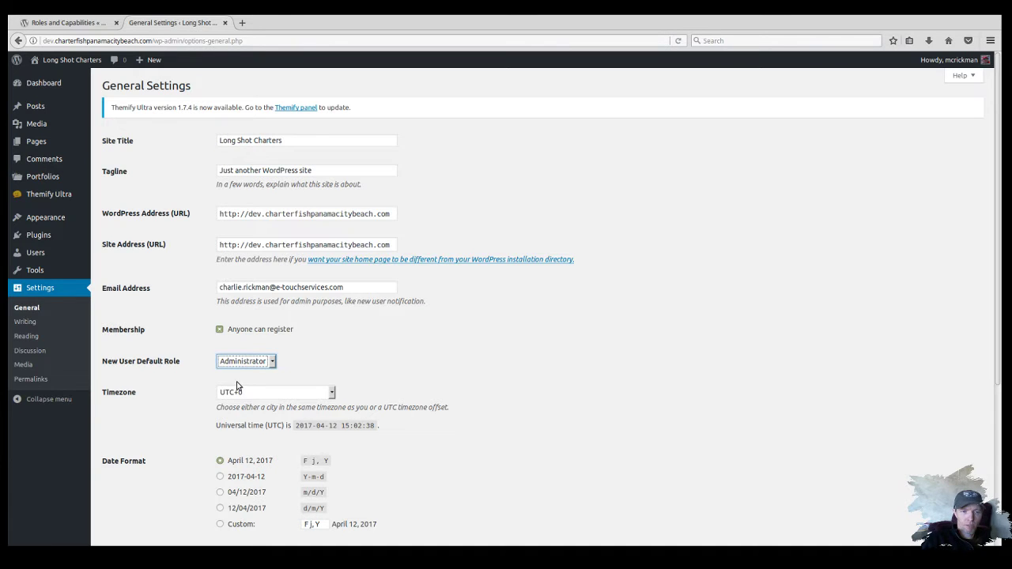
- Set the New User Default Role back to Subscriber and disable "Anyone can register"
{"action": "key", "text": "s"}
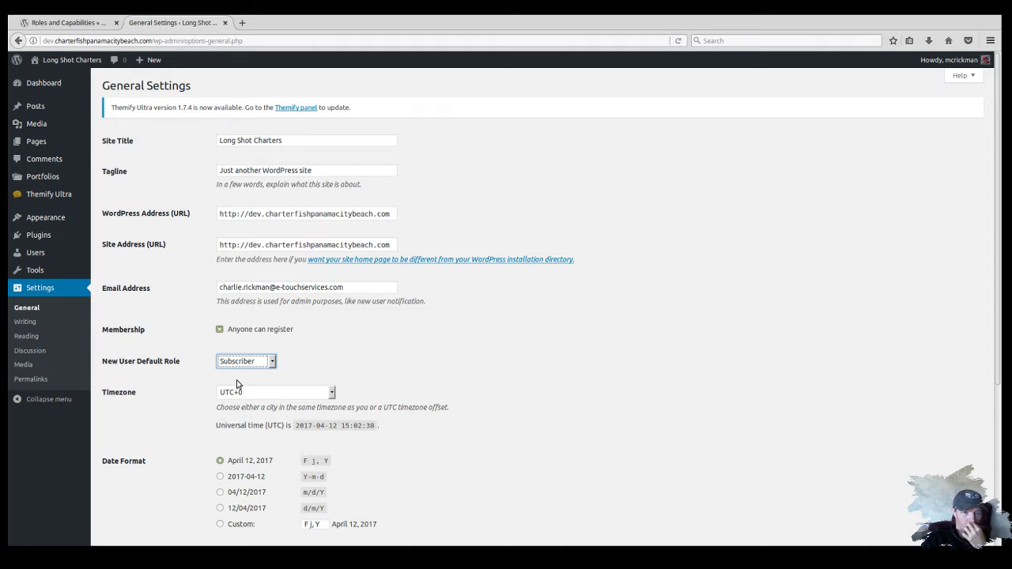
{"action": "left_click", "coordinate": [292, 352]}
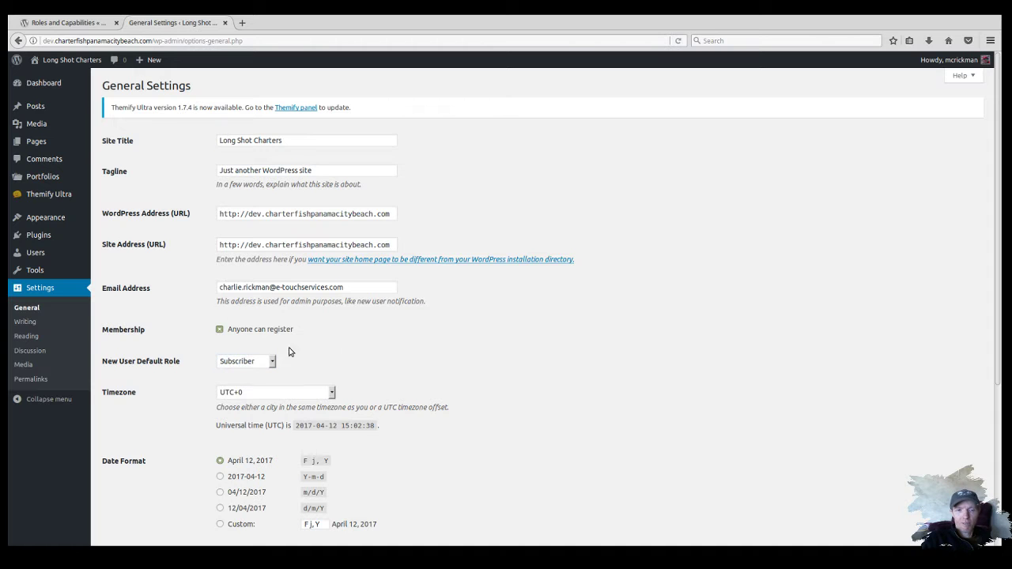
{"action": "left_click", "coordinate": [220, 331]}
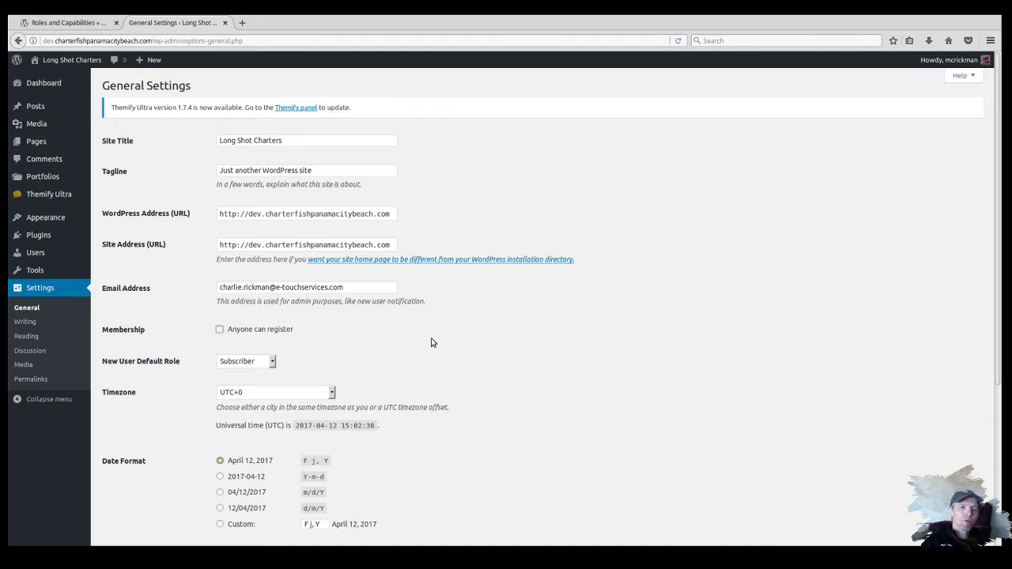
{"action": "left_click", "coordinate": [255, 366]}
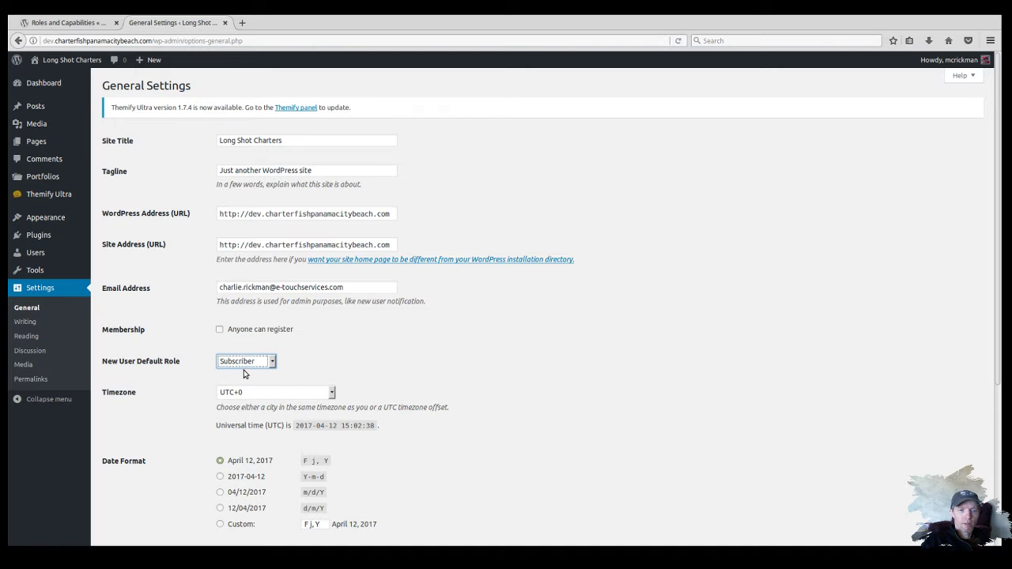
- Read the Summary of Roles on the WordPress Codex Roles and Capabilities page
{"action": "left_click", "coordinate": [66, 26]}
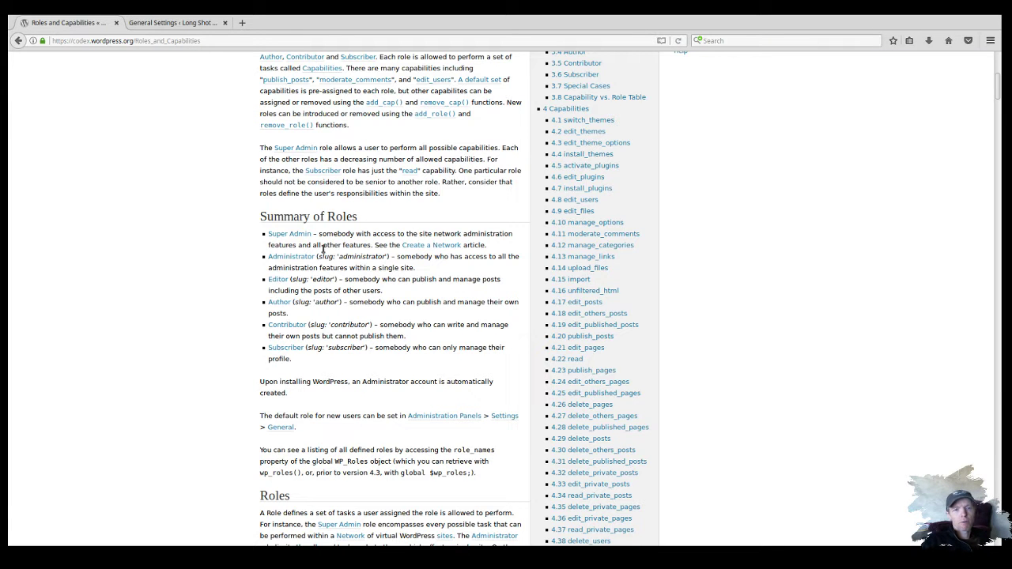
{"action": "scroll", "coordinate": [130, 336], "scroll_direction": "down", "scroll_amount": 1}
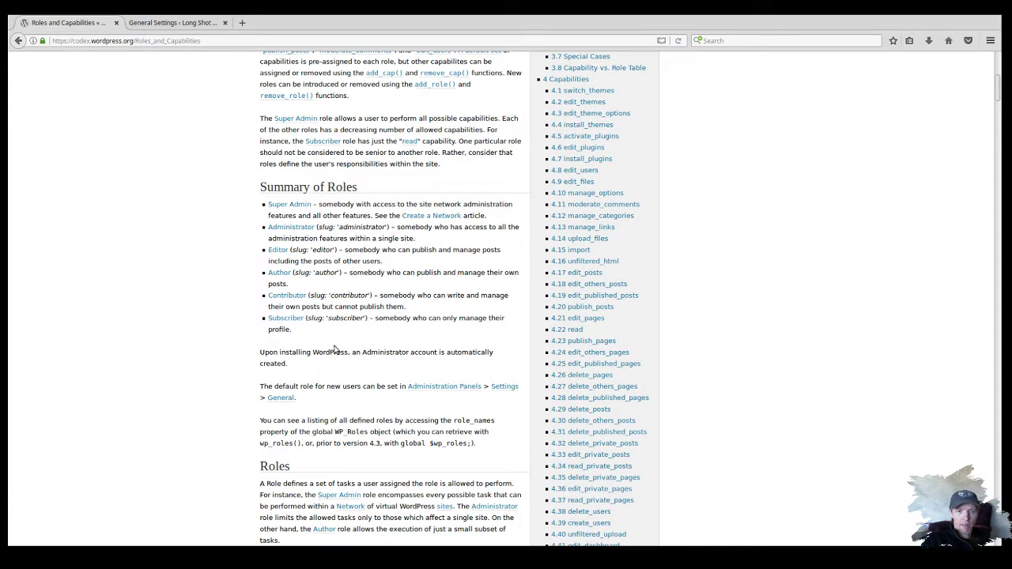
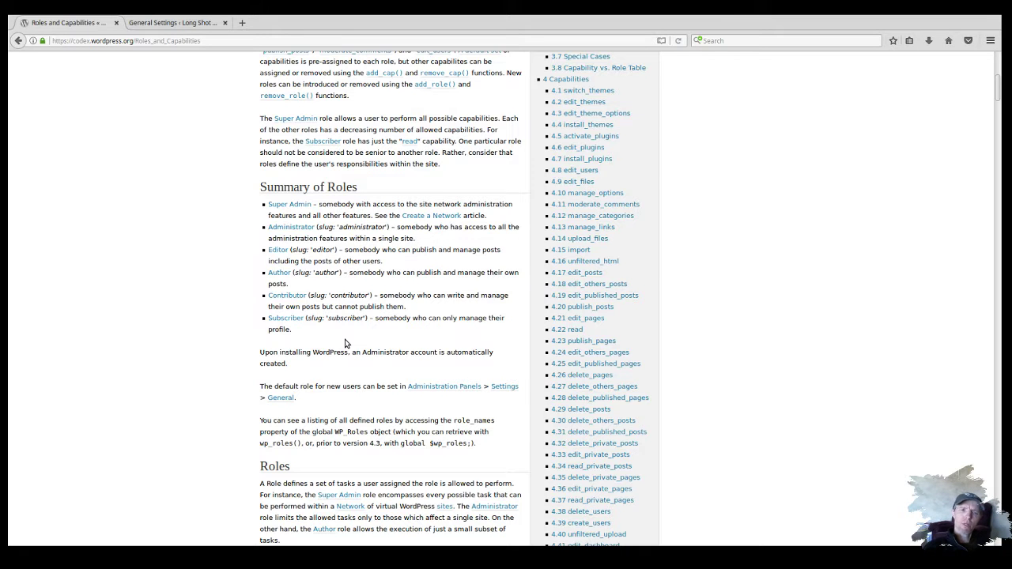
{"action": "scroll", "coordinate": [442, 330], "scroll_direction": "up", "scroll_amount": 3}
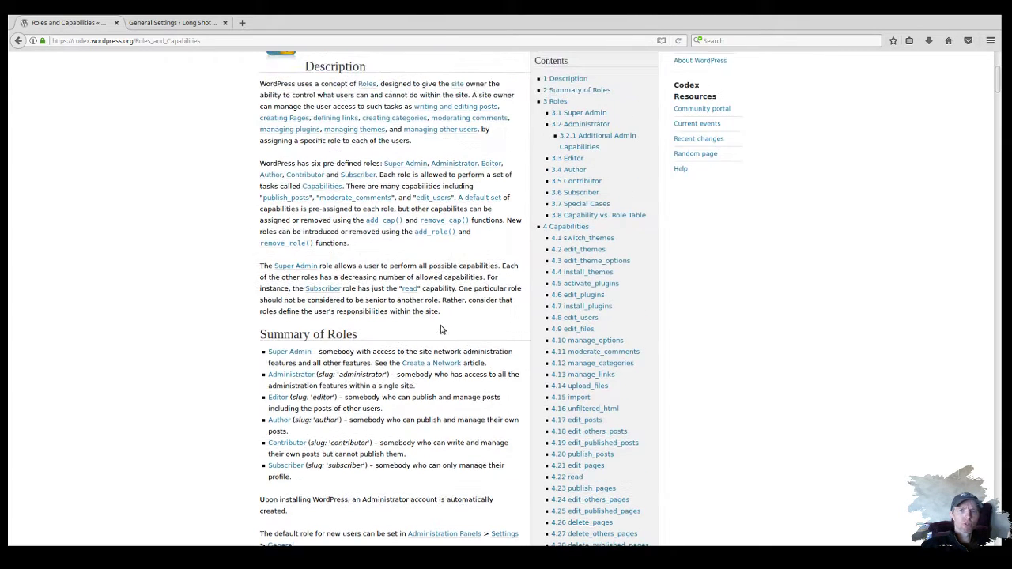
{"action": "scroll", "coordinate": [617, 313], "scroll_direction": "up", "scroll_amount": 4}
{"action": "scroll", "coordinate": [617, 313], "scroll_direction": "up", "scroll_amount": 1}
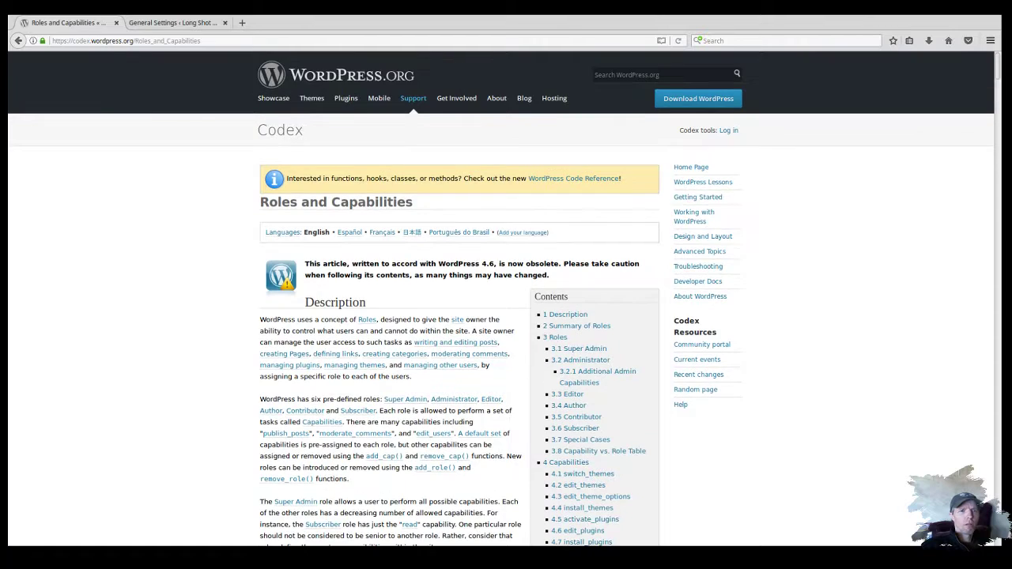
- Return to the site's WordPress admin and open your own user profile
{"action": "left_click", "coordinate": [173, 22]}
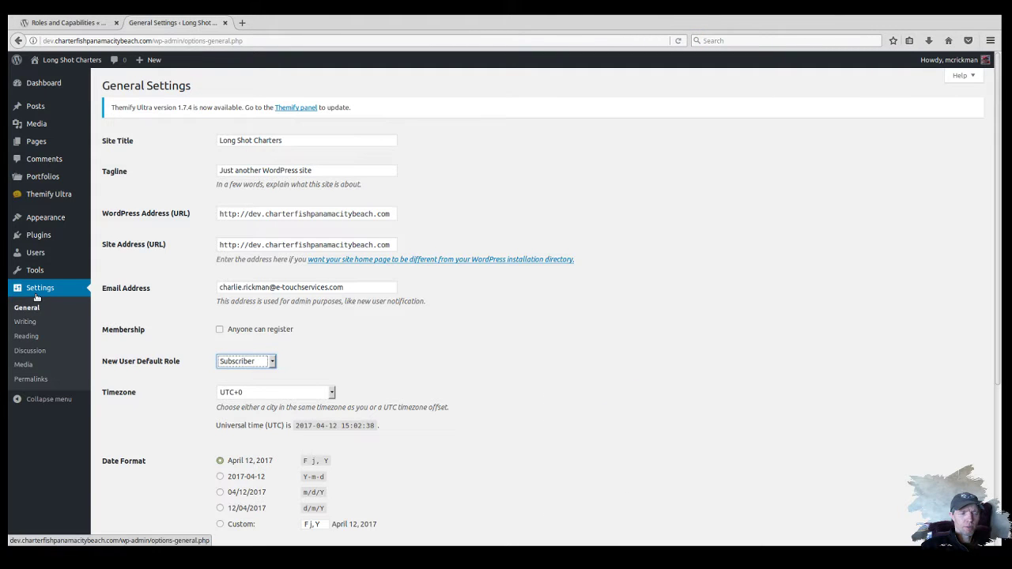
{"action": "mouse_move", "coordinate": [44, 251]}
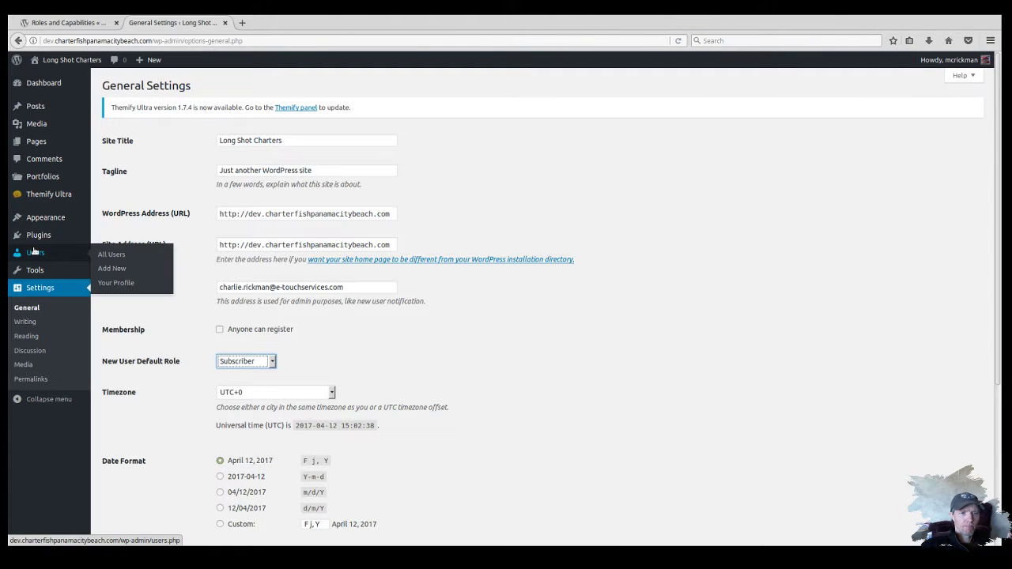
{"action": "left_click", "coordinate": [121, 284]}
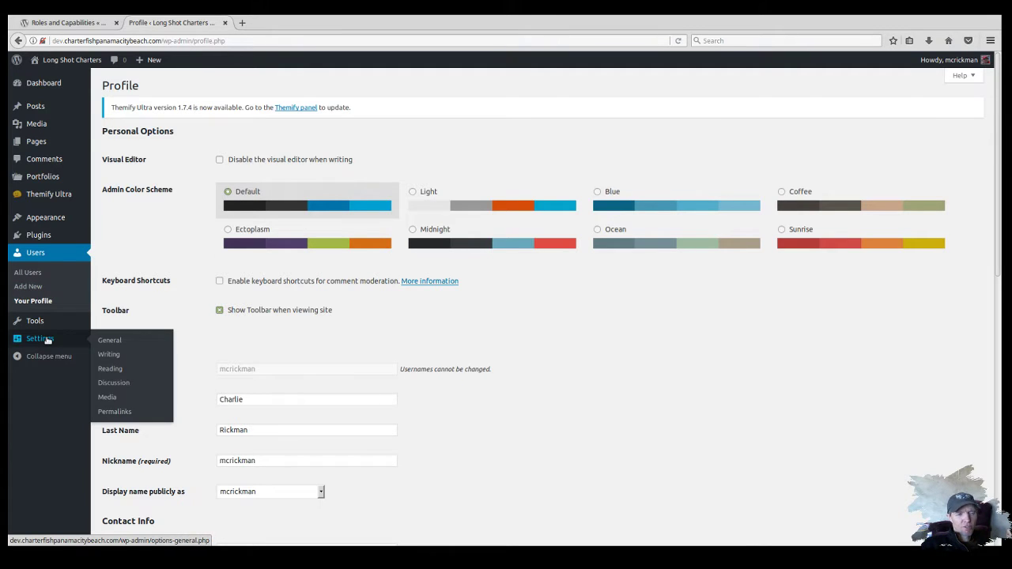
- Search the Add Plugins directory for "roles" and look through the first page of results
{"action": "mouse_move", "coordinate": [45, 237]}
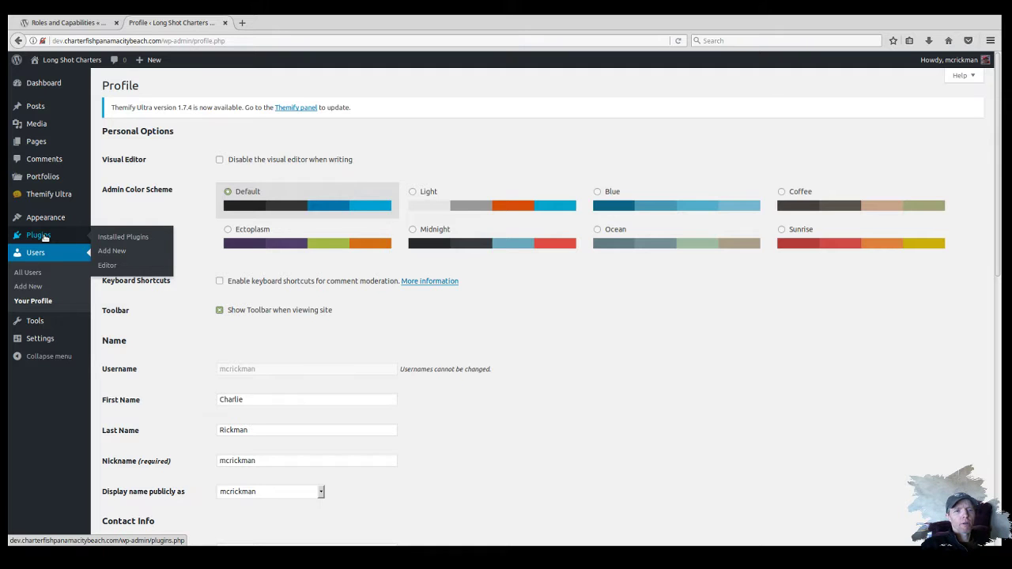
{"action": "left_click", "coordinate": [119, 255]}
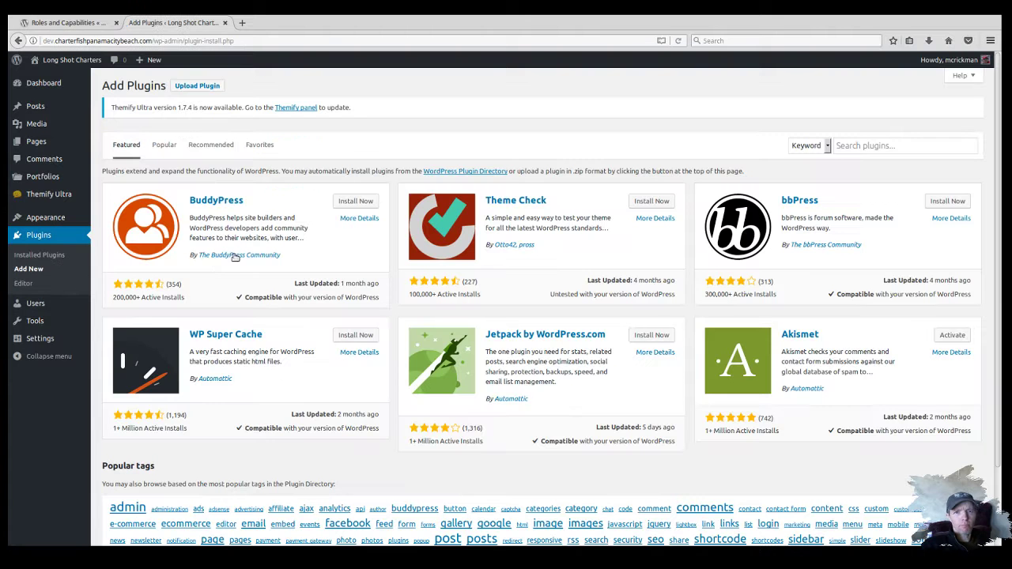
{"action": "left_click", "coordinate": [875, 146]}
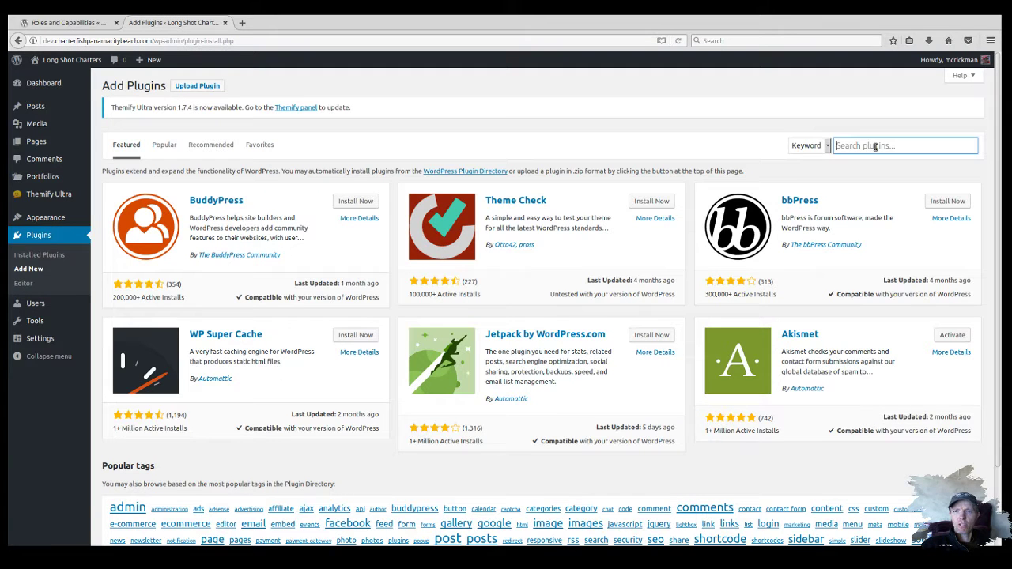
{"action": "type", "text": "roles"}
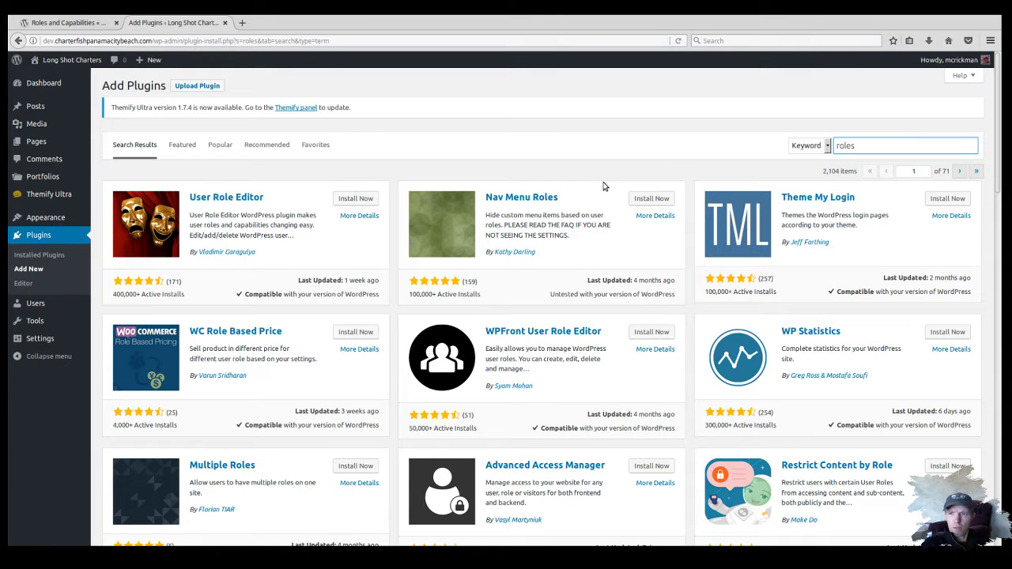
{"action": "scroll", "coordinate": [605, 189], "scroll_direction": "down", "scroll_amount": 5}
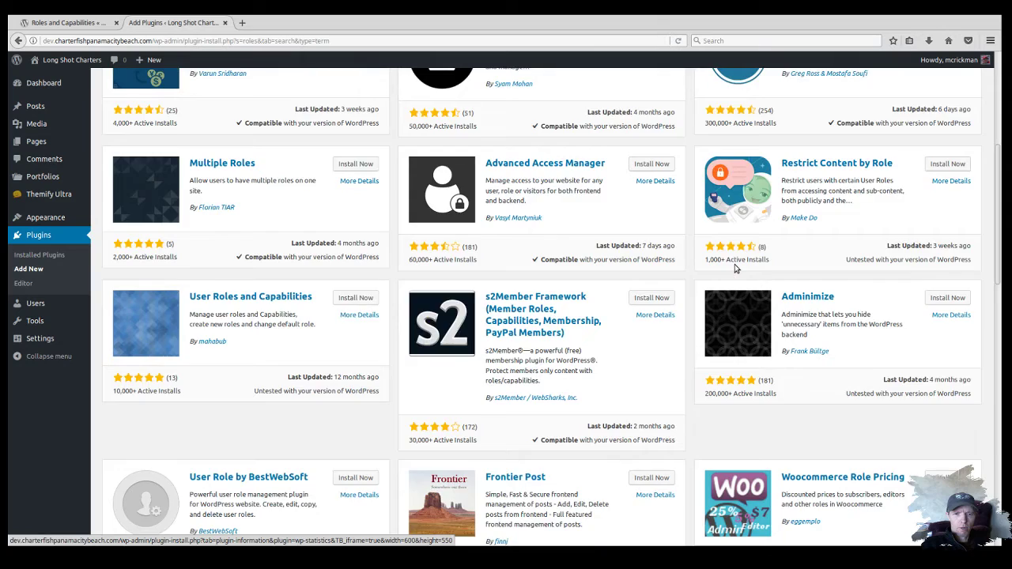
{"action": "scroll", "coordinate": [735, 269], "scroll_direction": "down", "scroll_amount": 10}
{"action": "scroll", "coordinate": [735, 269], "scroll_direction": "down", "scroll_amount": 2}
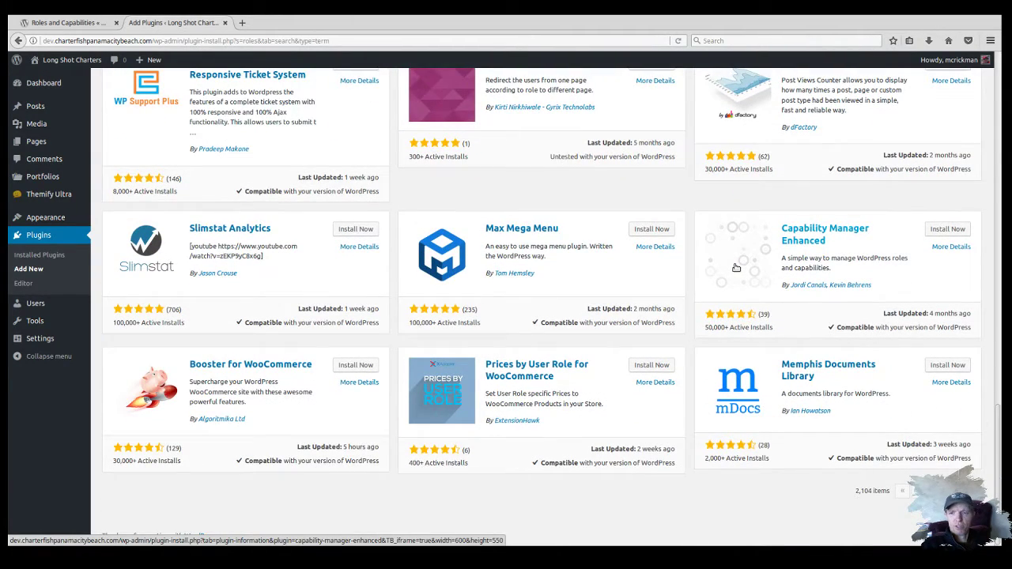
{"action": "scroll", "coordinate": [734, 268], "scroll_direction": "up", "scroll_amount": 12}
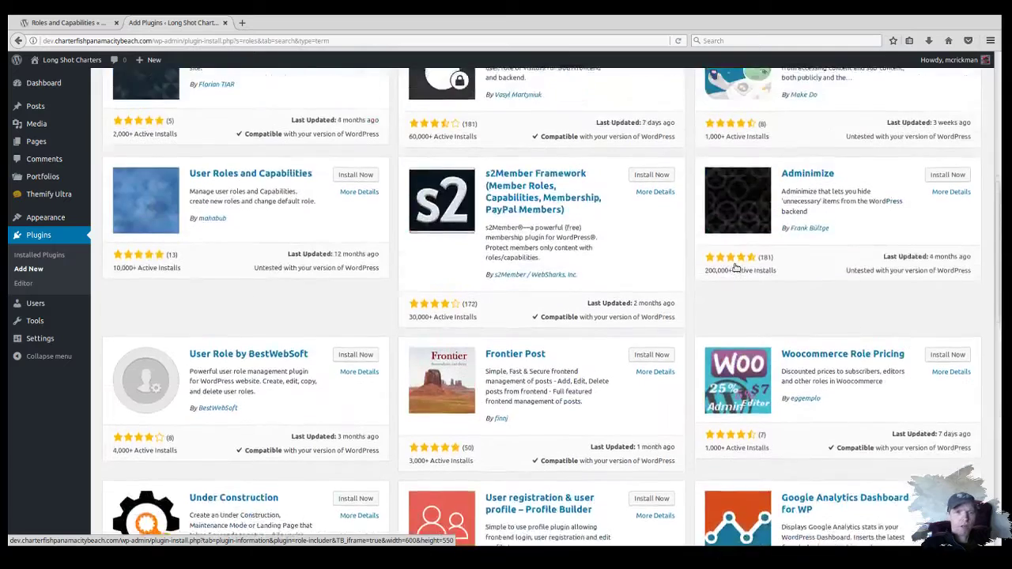
{"action": "scroll", "coordinate": [735, 269], "scroll_direction": "up", "scroll_amount": 7}
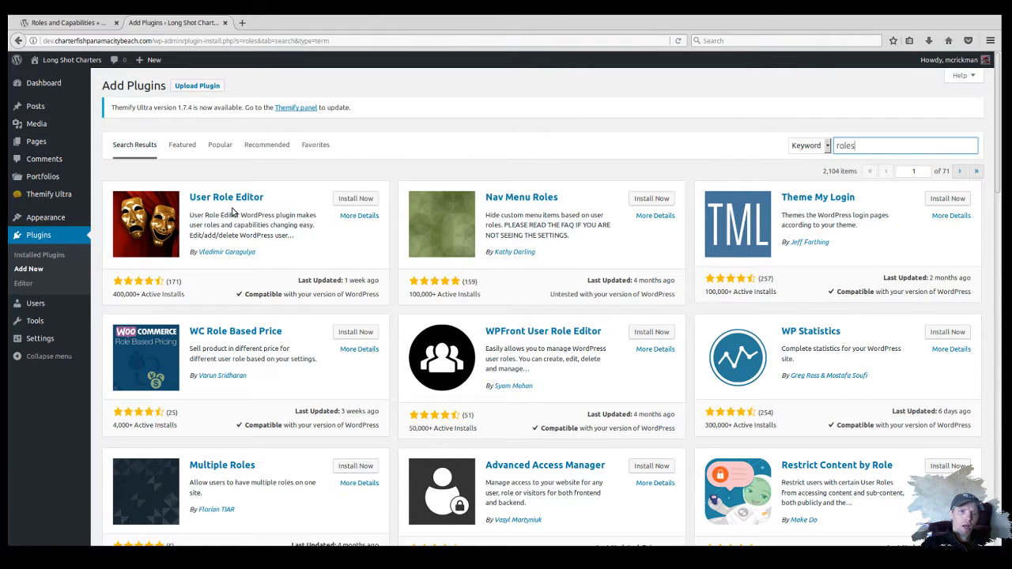
- Read the description and Pro module list in the User Role Editor plugin's details, and close the details
{"action": "left_click", "coordinate": [352, 215]}
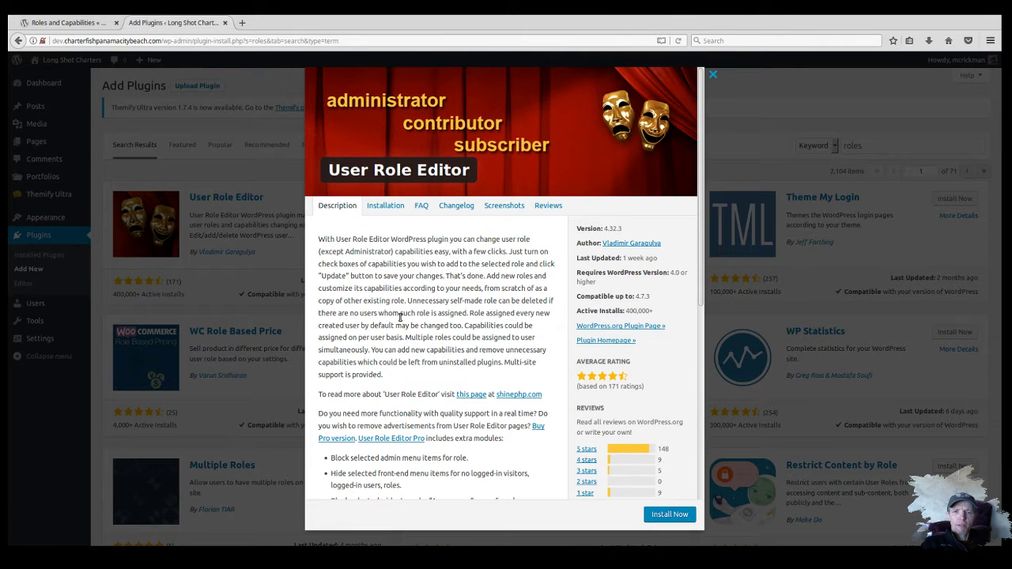
{"action": "scroll", "coordinate": [399, 317], "scroll_direction": "down", "scroll_amount": 4}
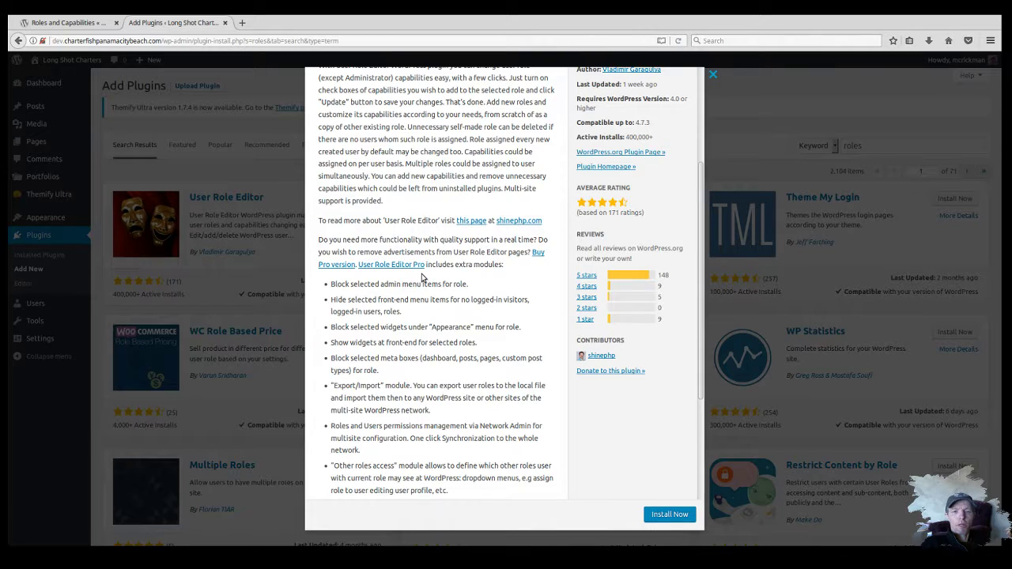
{"action": "scroll", "coordinate": [422, 275], "scroll_direction": "down", "scroll_amount": 2}
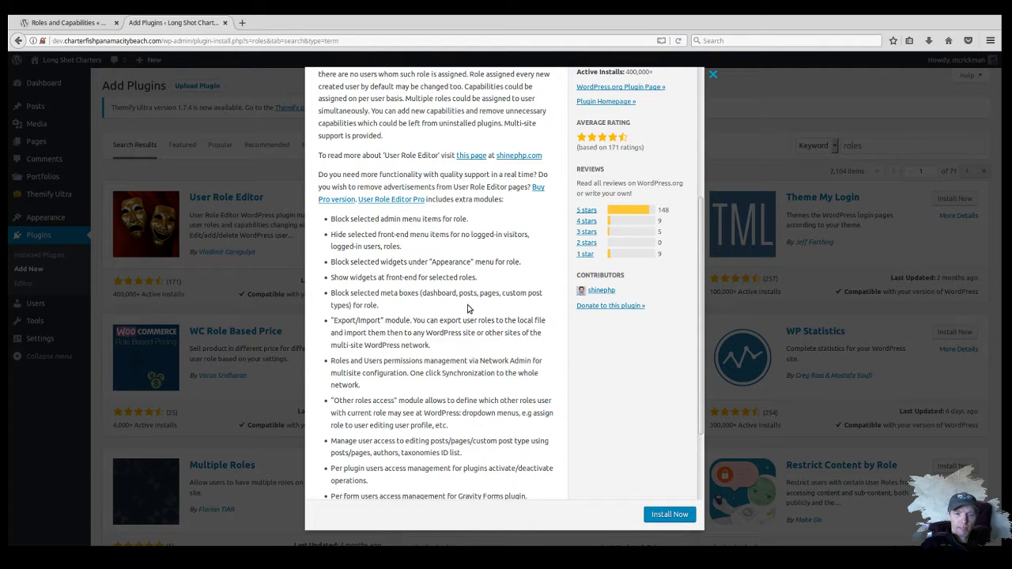
{"action": "scroll", "coordinate": [468, 305], "scroll_direction": "down", "scroll_amount": 3}
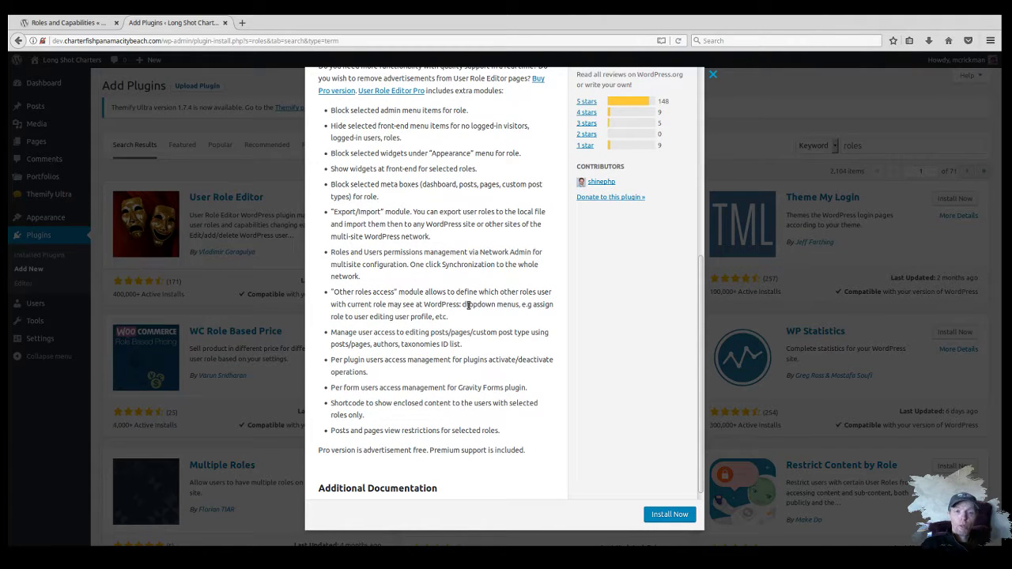
{"action": "scroll", "coordinate": [468, 305], "scroll_direction": "up", "scroll_amount": 6}
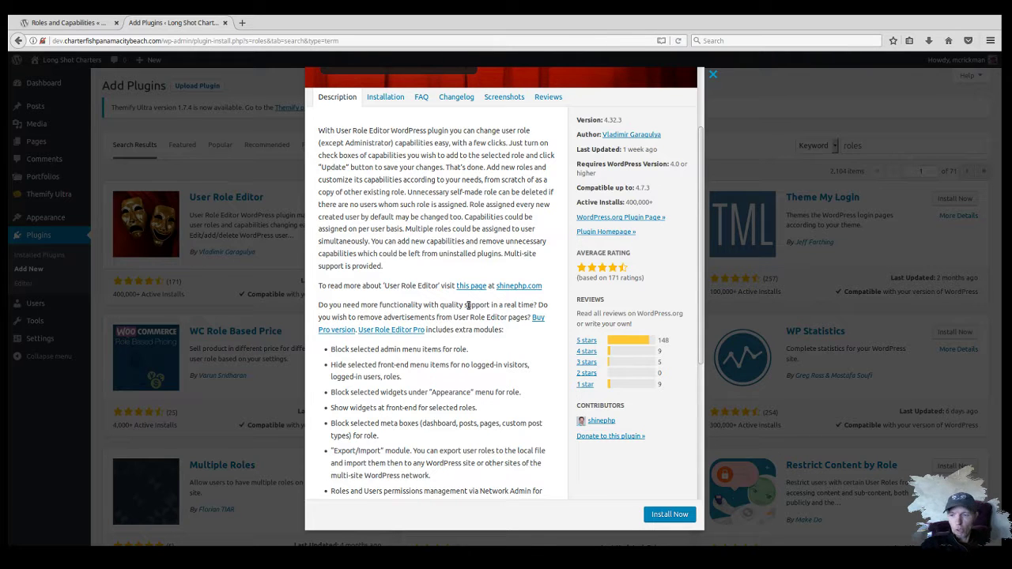
{"action": "scroll", "coordinate": [474, 193], "scroll_direction": "up", "scroll_amount": 3}
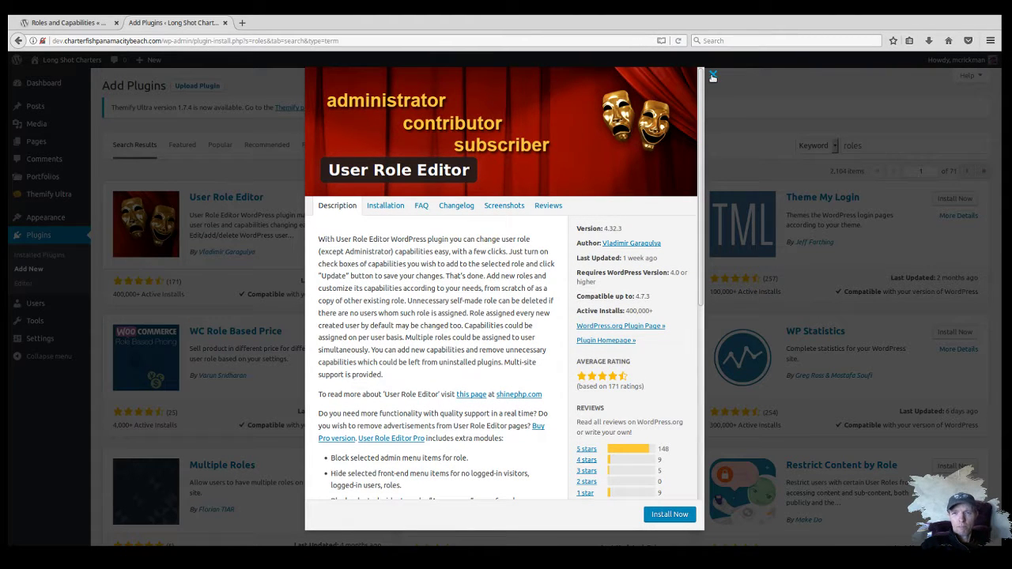
{"action": "left_click", "coordinate": [712, 76]}
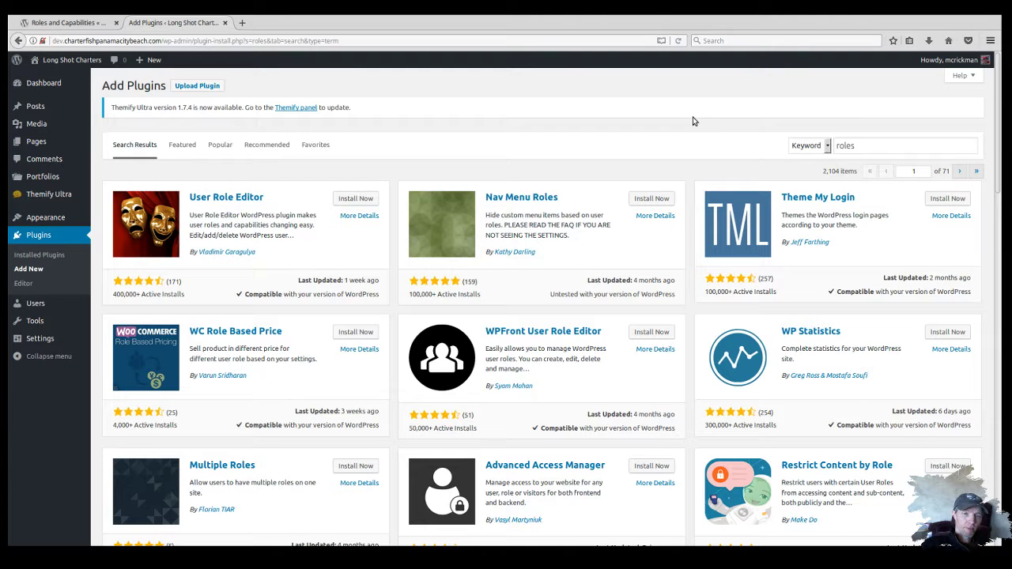